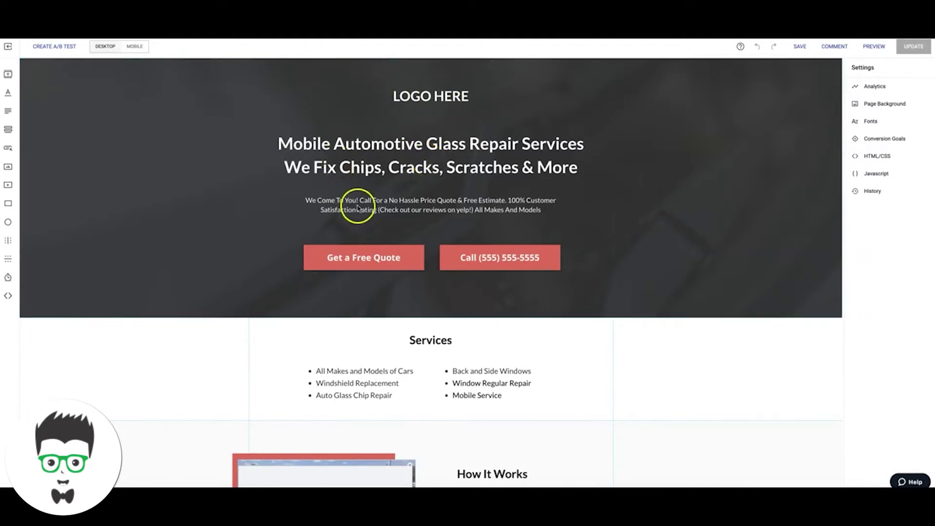
Link the Get a Free Quote button to open the quote popup, then review and close the popup form.
{"action": "left_click", "coordinate": [382, 260]}
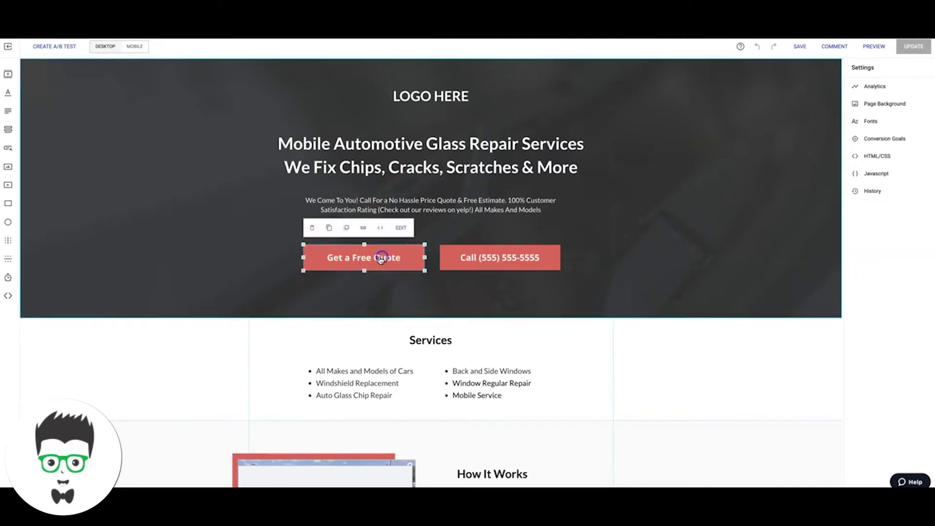
{"action": "left_click", "coordinate": [290, 264]}
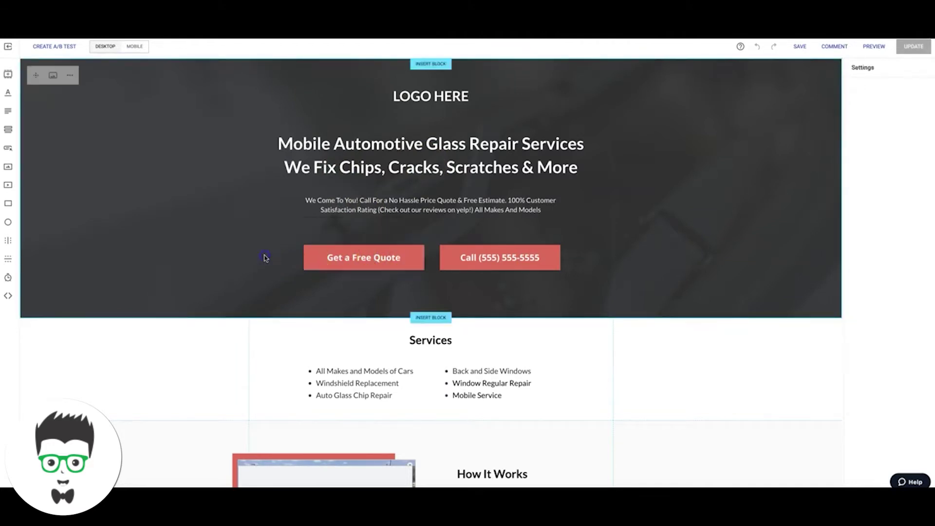
{"action": "left_click", "coordinate": [361, 257]}
{"action": "left_click", "coordinate": [364, 230]}
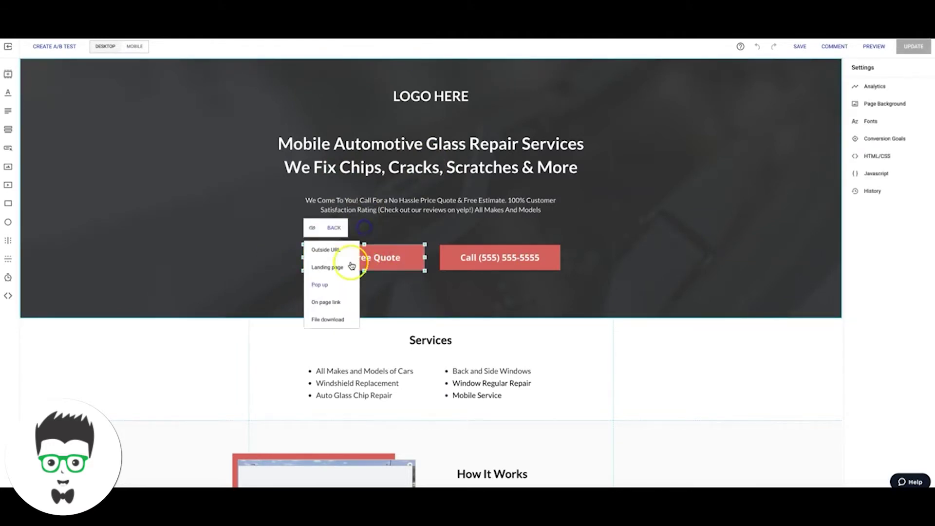
{"action": "left_click", "coordinate": [343, 285]}
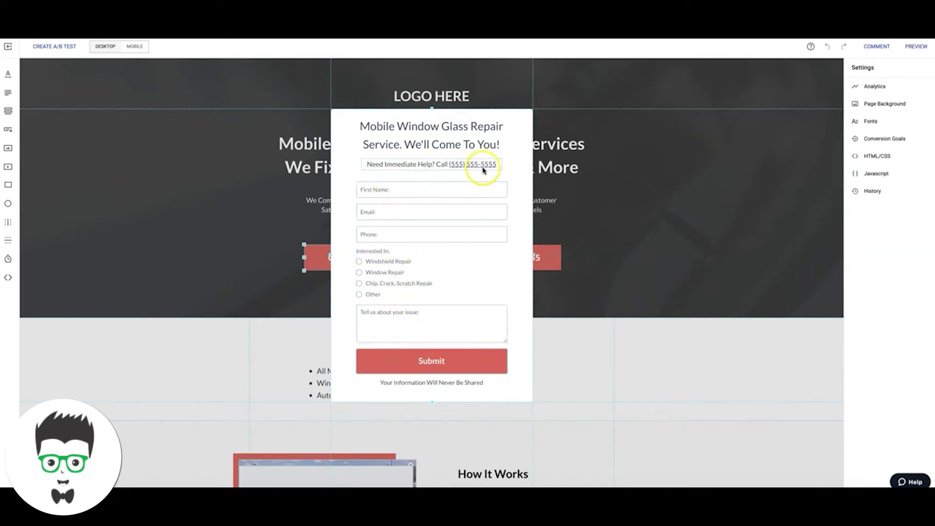
{"action": "left_click", "coordinate": [667, 244]}
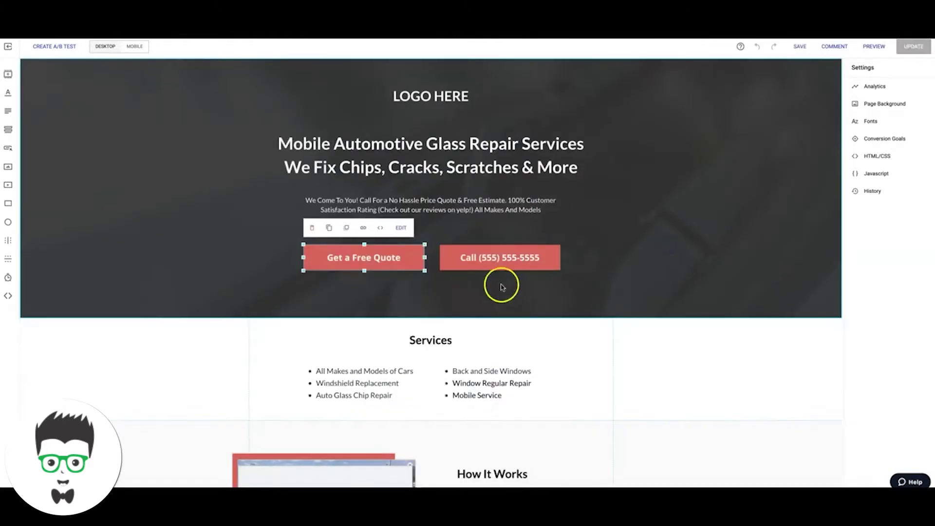
Check the Call button, then scroll down through the desktop page sections.
{"action": "left_click", "coordinate": [470, 266]}
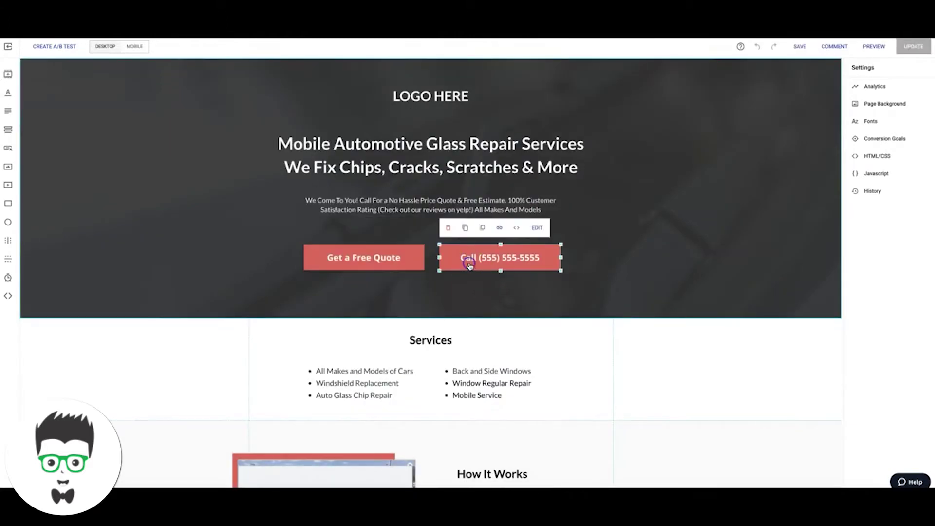
{"action": "left_click", "coordinate": [517, 298]}
{"action": "scroll", "coordinate": [684, 273], "scroll_direction": "down", "scroll_amount": 3}
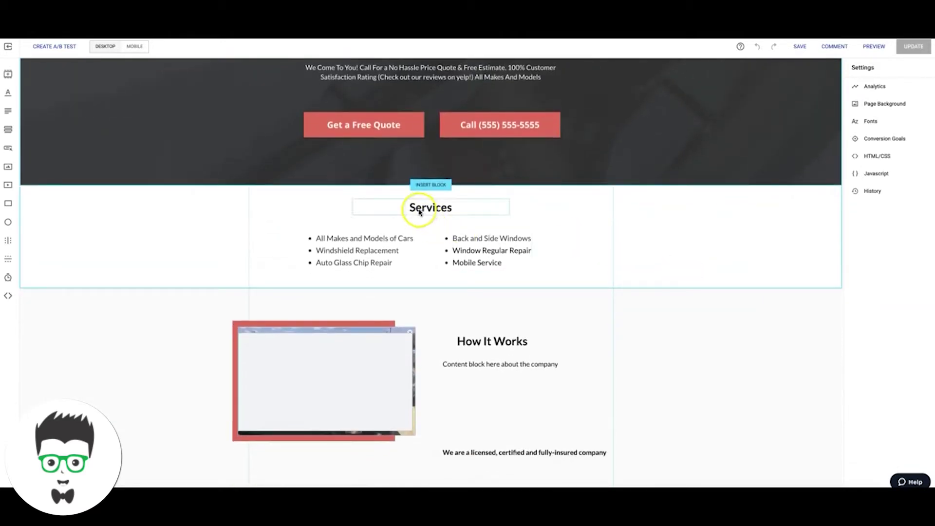
{"action": "scroll", "coordinate": [690, 280], "scroll_direction": "down", "scroll_amount": 3}
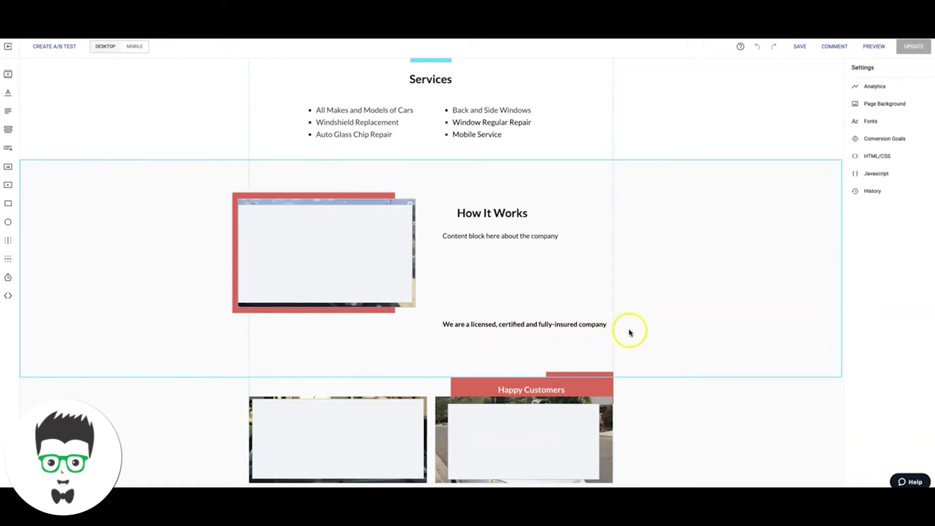
{"action": "scroll", "coordinate": [676, 320], "scroll_direction": "down", "scroll_amount": 3}
{"action": "scroll", "coordinate": [677, 319], "scroll_direction": "down", "scroll_amount": 2}
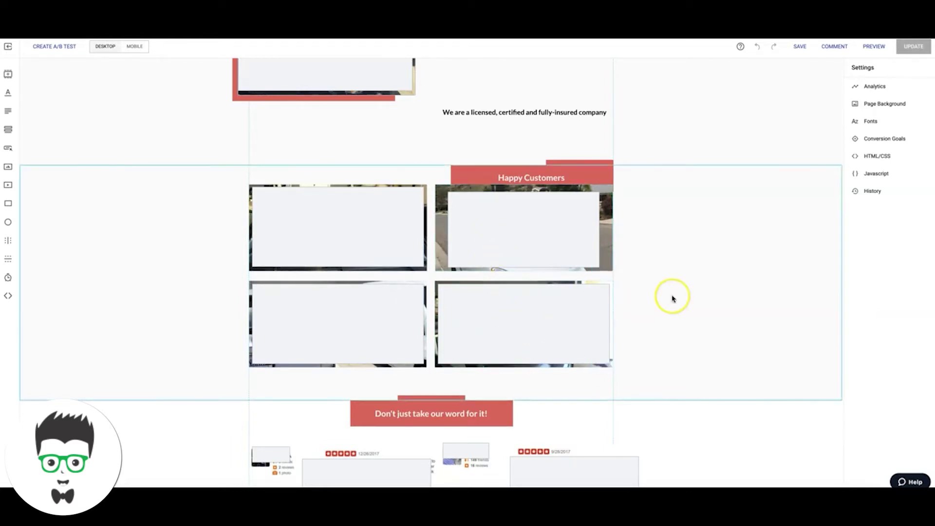
{"action": "scroll", "coordinate": [672, 298], "scroll_direction": "down", "scroll_amount": 5}
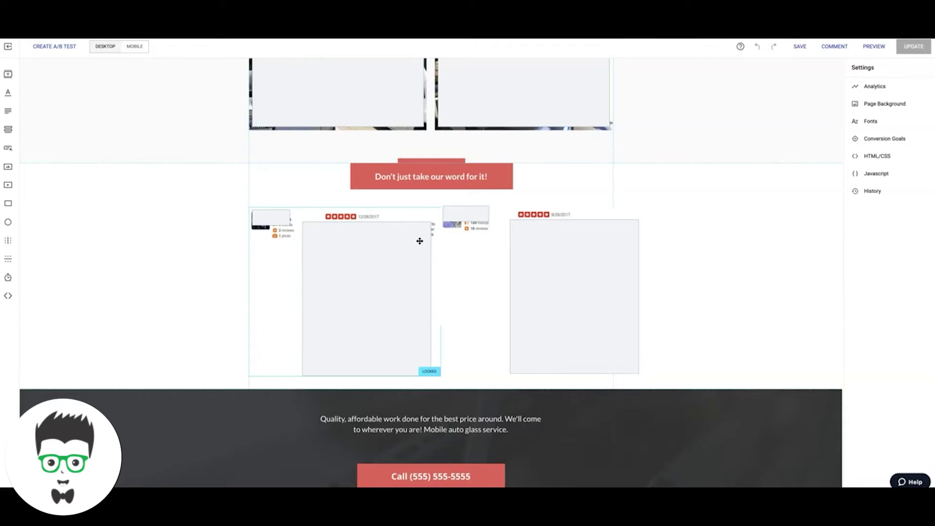
Inspect the two review boxes and scroll through the rest of the desktop page.
{"action": "left_click", "coordinate": [476, 217]}
{"action": "left_click", "coordinate": [364, 244]}
{"action": "left_click", "coordinate": [497, 254]}
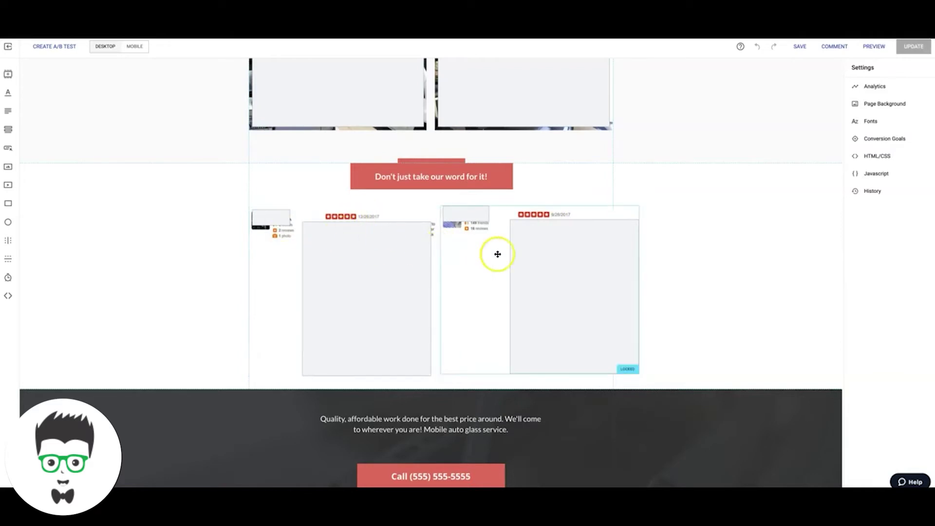
{"action": "left_click", "coordinate": [412, 263]}
{"action": "left_click", "coordinate": [670, 246]}
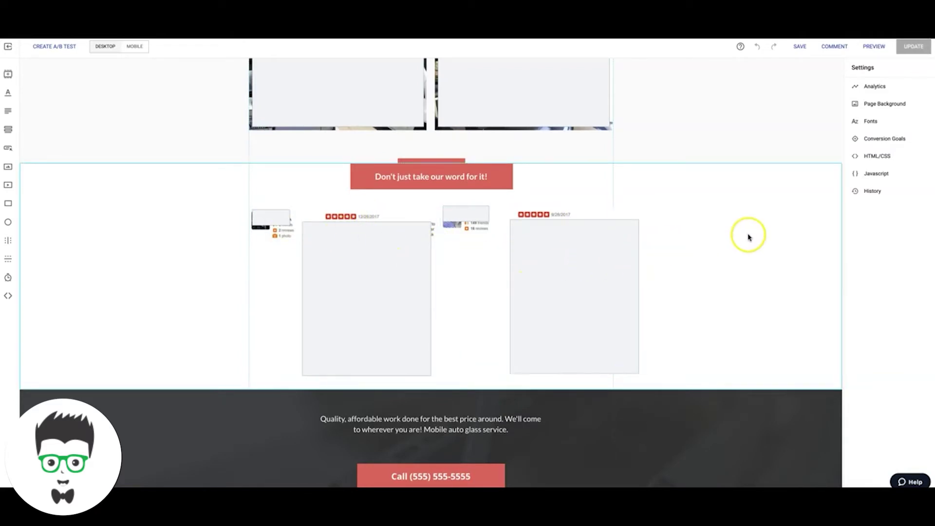
{"action": "scroll", "coordinate": [748, 236], "scroll_direction": "down", "scroll_amount": 1}
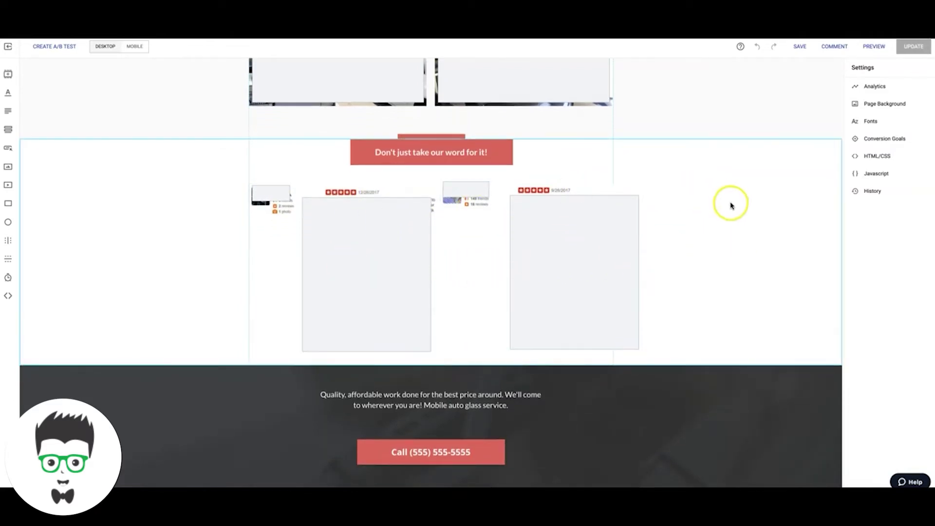
{"action": "scroll", "coordinate": [694, 221], "scroll_direction": "down", "scroll_amount": 1}
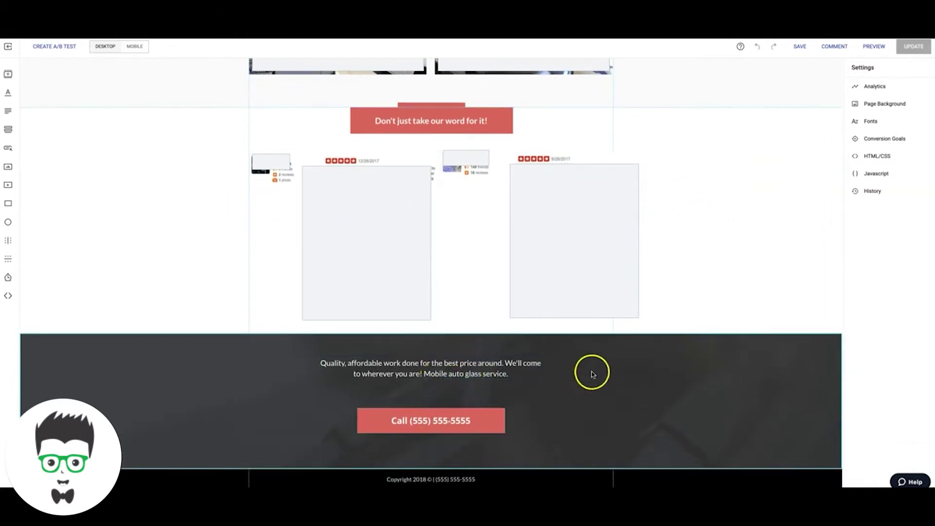
{"action": "scroll", "coordinate": [590, 372], "scroll_direction": "up", "scroll_amount": 15}
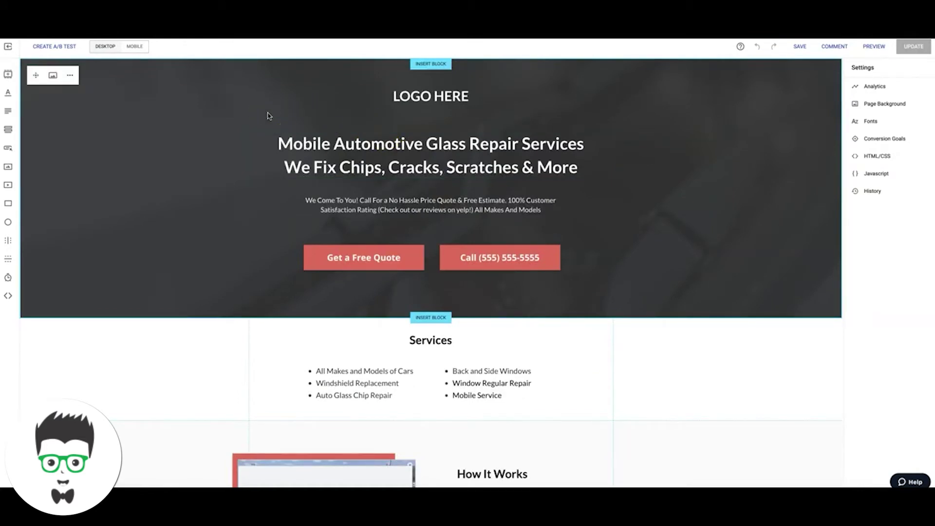
Switch to the mobile layout and move the LOGO HERE text lower in the hero.
{"action": "left_click", "coordinate": [138, 51]}
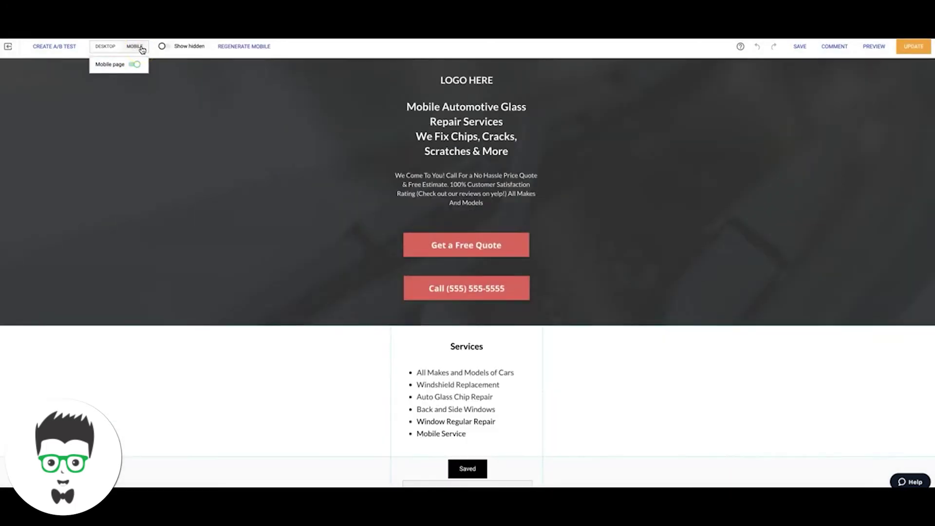
{"action": "left_click", "coordinate": [466, 80]}
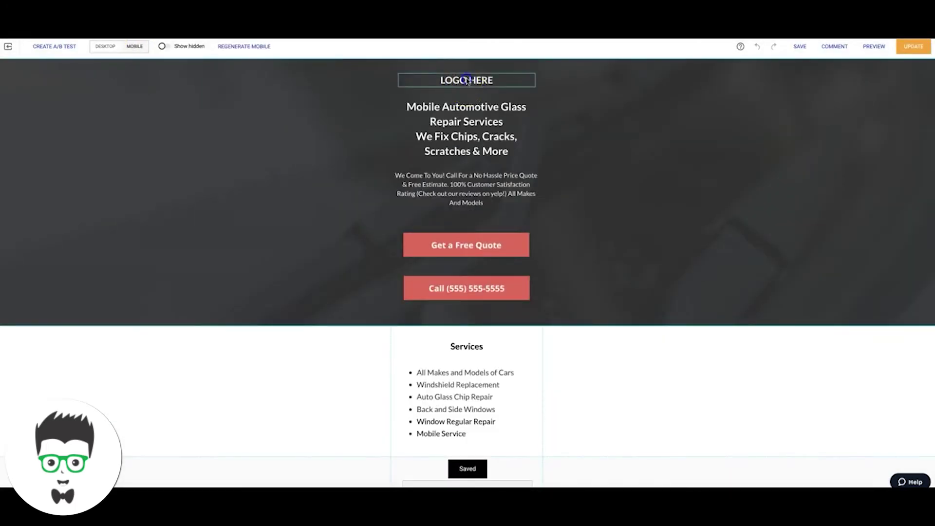
{"action": "left_click_drag", "start_coordinate": [467, 79], "coordinate": [467, 126]}
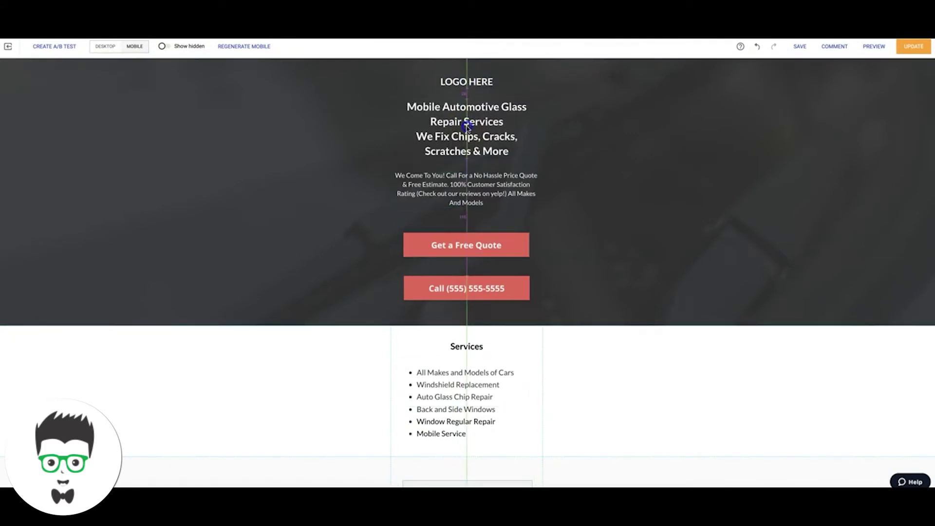
{"action": "left_click", "coordinate": [466, 126]}
{"action": "left_click", "coordinate": [622, 170]}
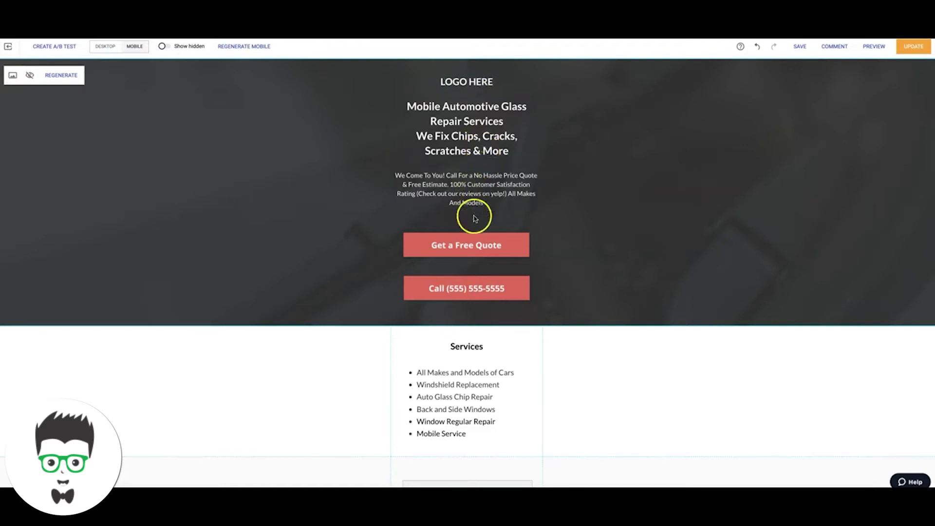
Check the mobile Get a Free Quote button's popup form, then close it.
{"action": "left_click", "coordinate": [469, 241]}
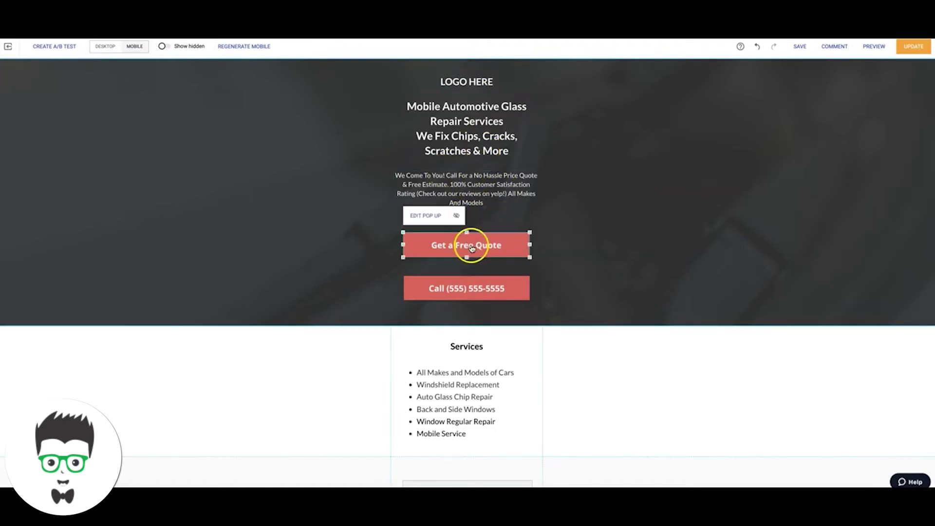
{"action": "left_click", "coordinate": [425, 218]}
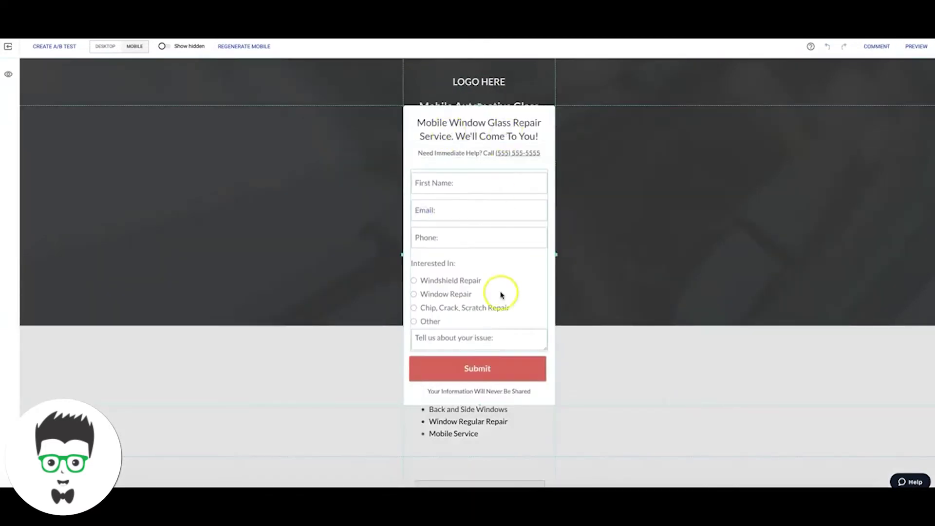
{"action": "left_click", "coordinate": [355, 230]}
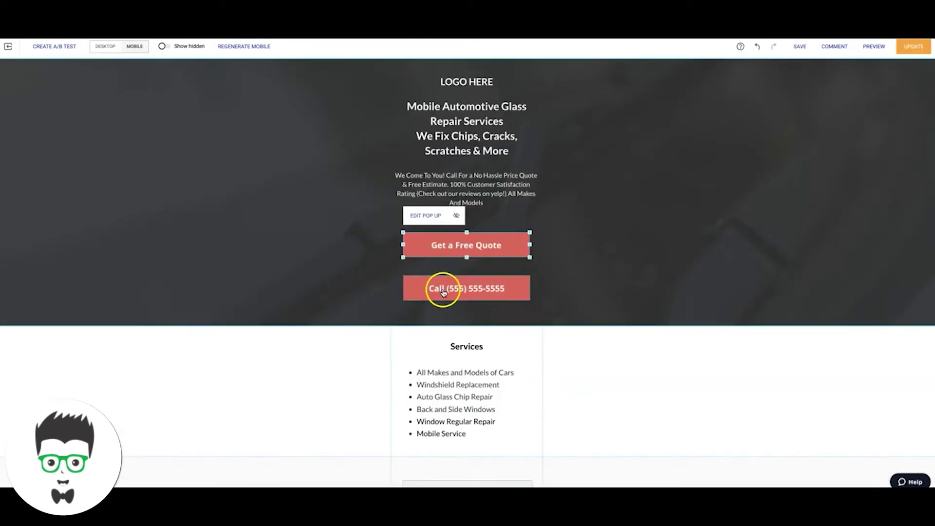
{"action": "left_click", "coordinate": [366, 283]}
Scroll the mobile layout down to the footer and back up to the hero.
{"action": "scroll", "coordinate": [365, 281], "scroll_direction": "down", "scroll_amount": 3}
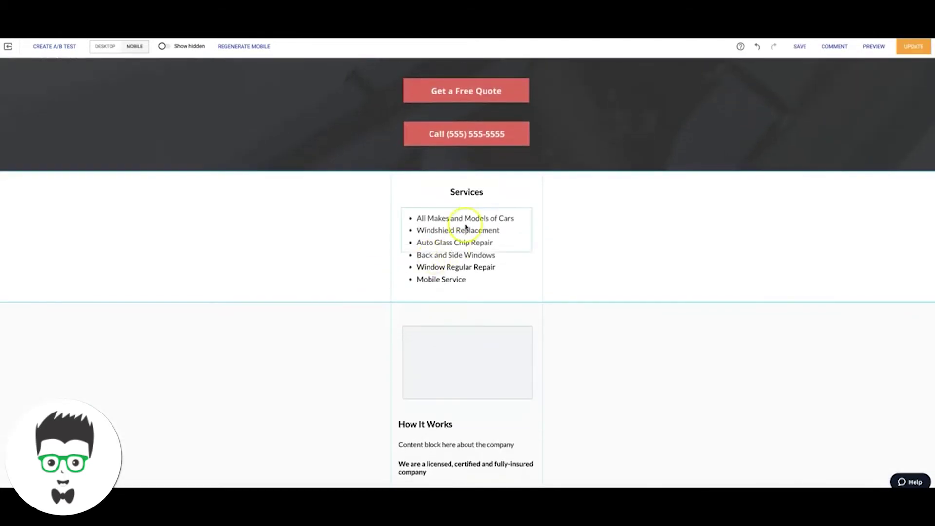
{"action": "scroll", "coordinate": [325, 339], "scroll_direction": "down", "scroll_amount": 4}
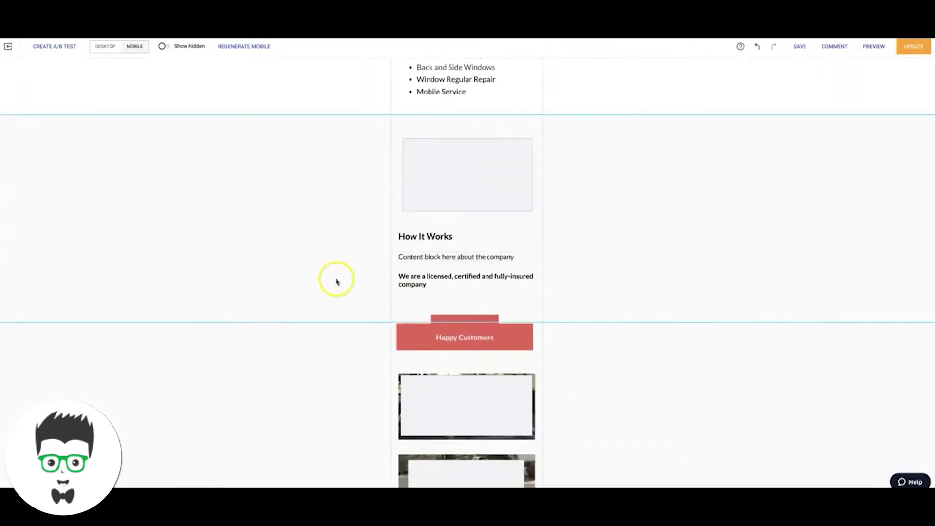
{"action": "scroll", "coordinate": [334, 280], "scroll_direction": "down", "scroll_amount": 2}
{"action": "scroll", "coordinate": [315, 265], "scroll_direction": "down", "scroll_amount": 4}
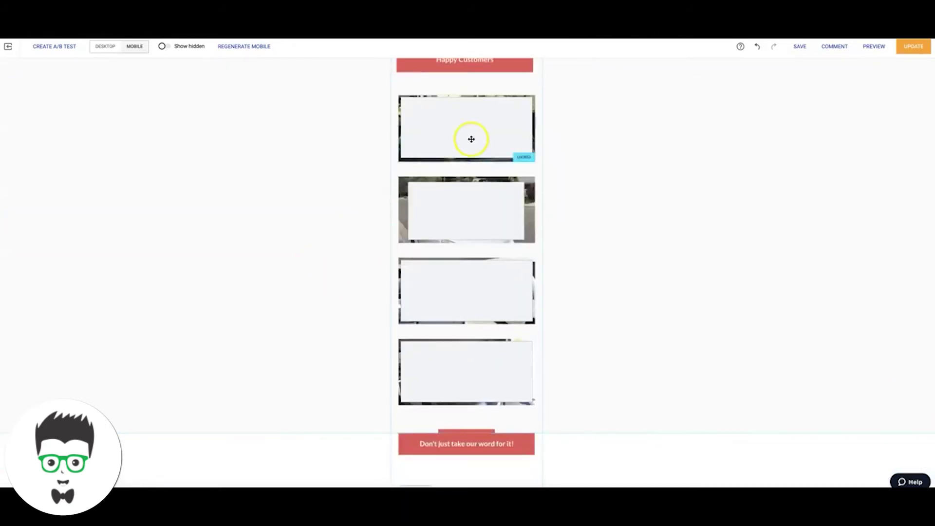
{"action": "scroll", "coordinate": [411, 293], "scroll_direction": "down", "scroll_amount": 9}
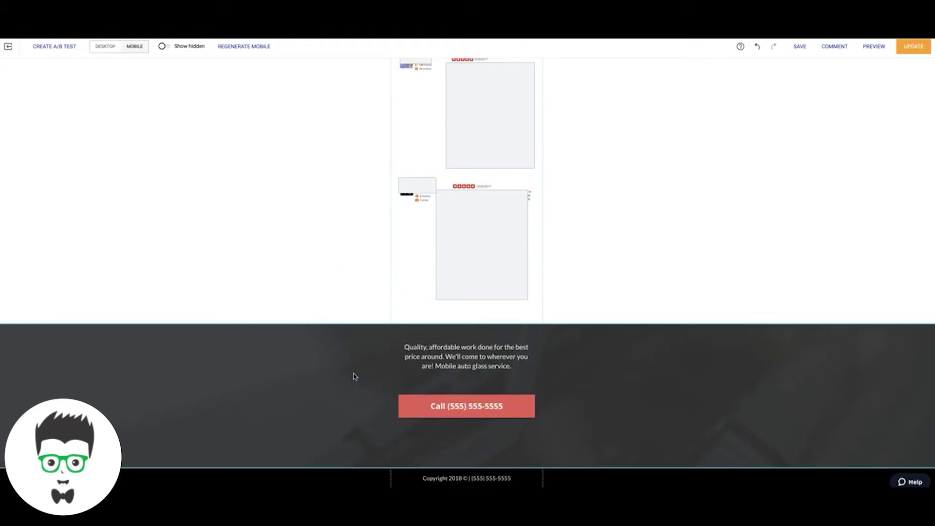
{"action": "scroll", "coordinate": [354, 375], "scroll_direction": "up", "scroll_amount": 20}
{"action": "left_click", "coordinate": [355, 371]}
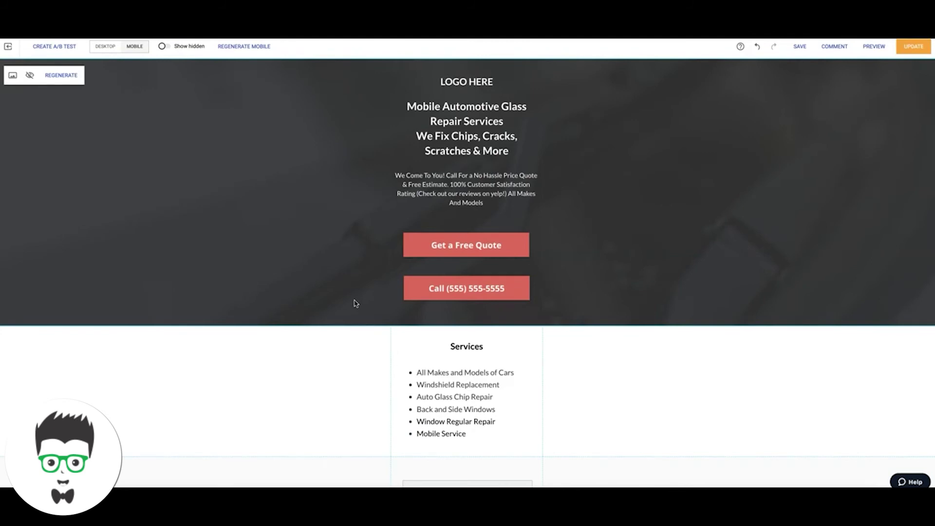
Scroll through the mobile editor layout and back up.
{"action": "left_click", "coordinate": [316, 217]}
{"action": "scroll", "coordinate": [670, 282], "scroll_direction": "down", "scroll_amount": 2}
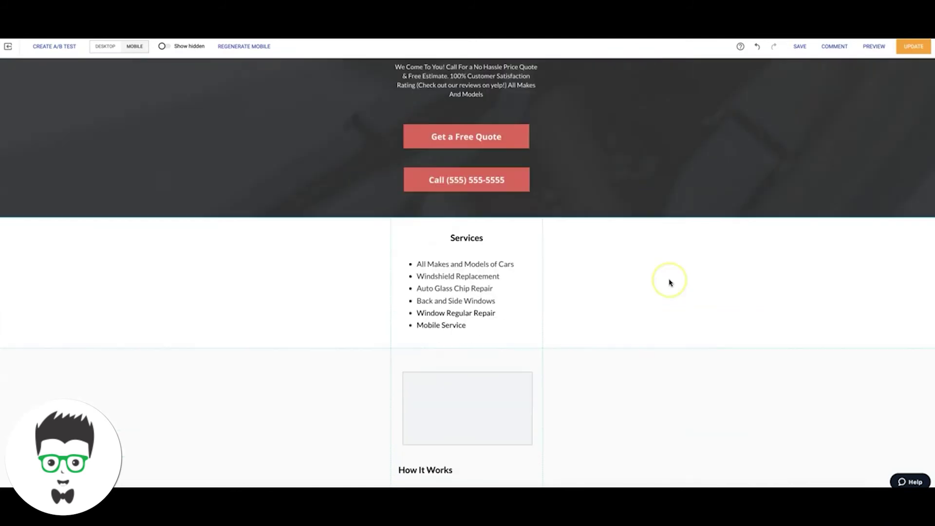
{"action": "scroll", "coordinate": [669, 282], "scroll_direction": "down", "scroll_amount": 10}
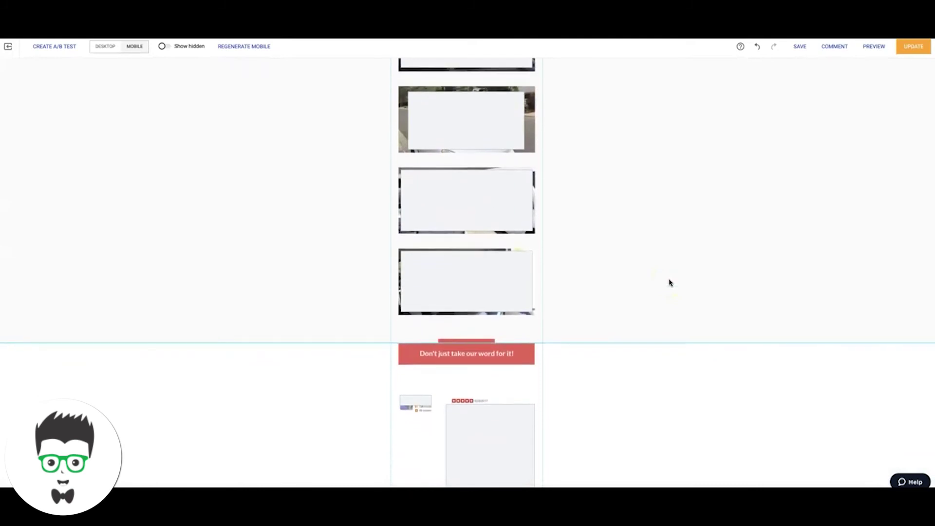
{"action": "scroll", "coordinate": [670, 282], "scroll_direction": "up", "scroll_amount": 12}
{"action": "left_click", "coordinate": [605, 164]}
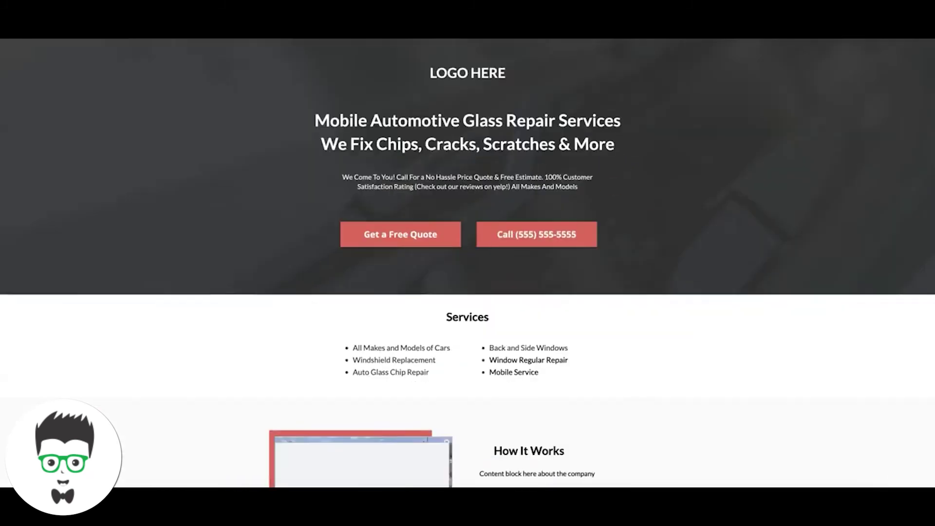
Preview the finished landing page at desktop width and scroll through it.
{"action": "left_click", "coordinate": [509, 57]}
{"action": "left_click", "coordinate": [603, 171]}
{"action": "scroll", "coordinate": [605, 171], "scroll_direction": "down", "scroll_amount": 10}
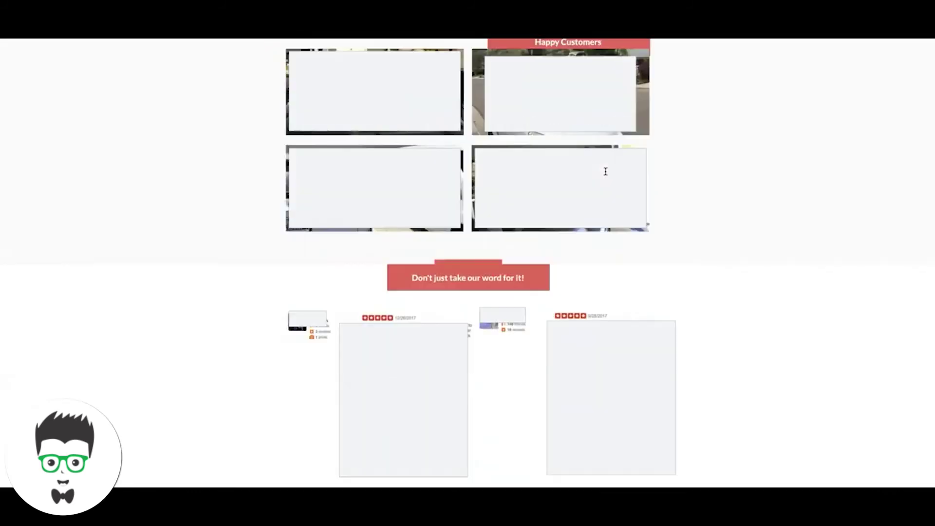
{"action": "scroll", "coordinate": [605, 171], "scroll_direction": "up", "scroll_amount": 10}
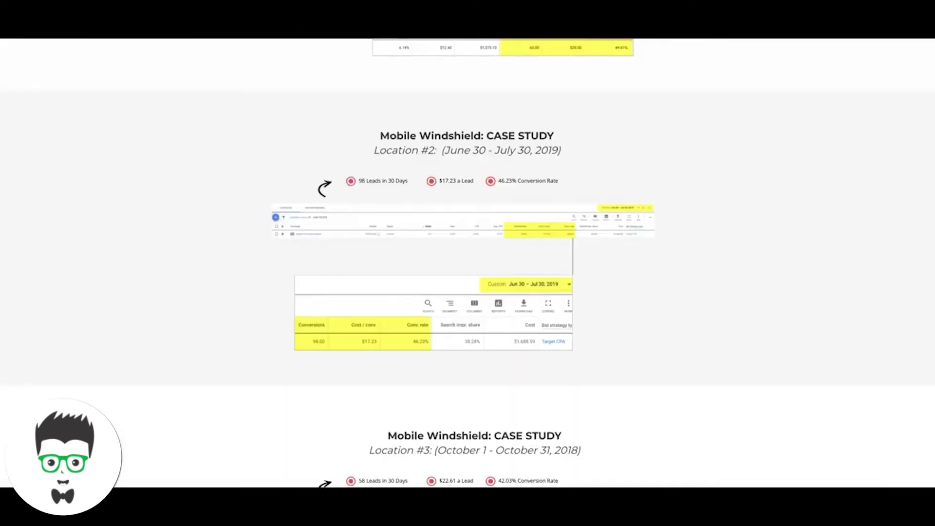
{"action": "scroll", "coordinate": [185, 175], "scroll_direction": "down", "scroll_amount": 1}
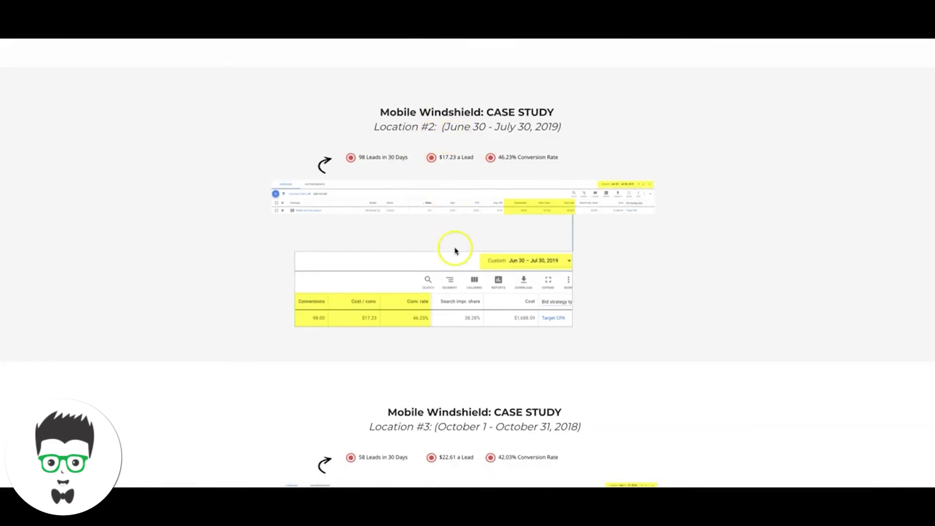
{"action": "scroll", "coordinate": [612, 257], "scroll_direction": "up", "scroll_amount": 5}
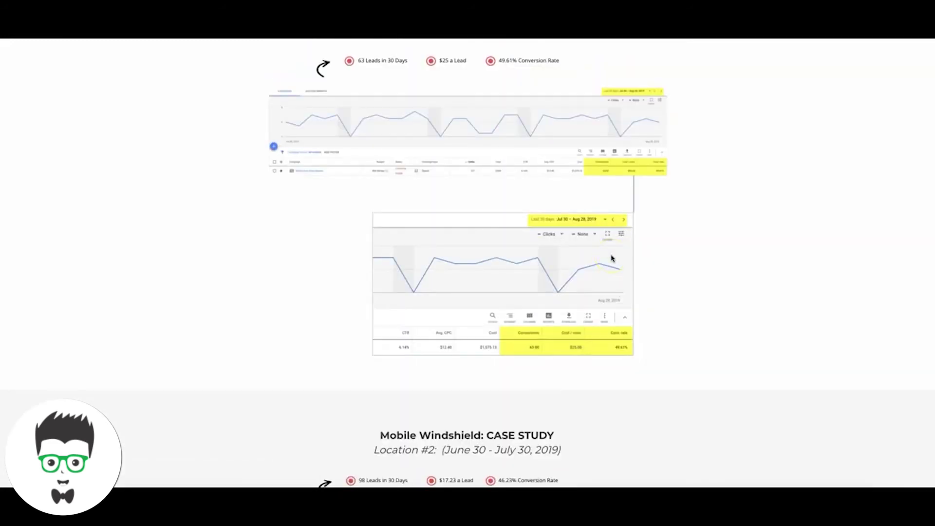
{"action": "scroll", "coordinate": [748, 359], "scroll_direction": "down", "scroll_amount": 5}
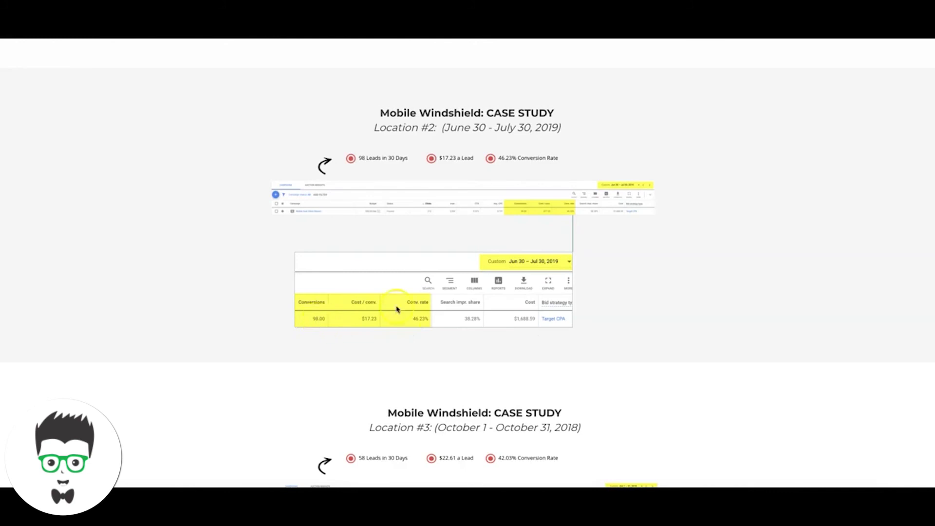
{"action": "scroll", "coordinate": [681, 294], "scroll_direction": "down", "scroll_amount": 1}
{"action": "right_click", "coordinate": [681, 293]}
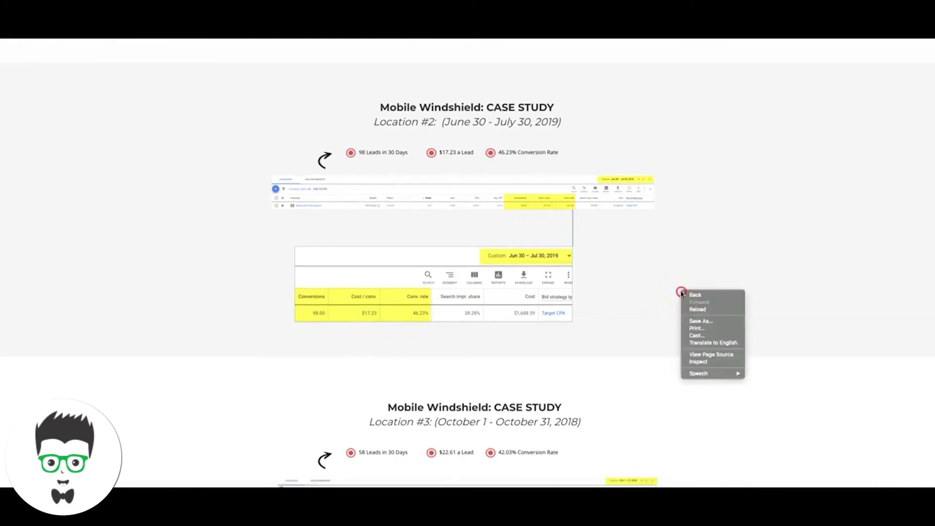
{"action": "left_click", "coordinate": [681, 293]}
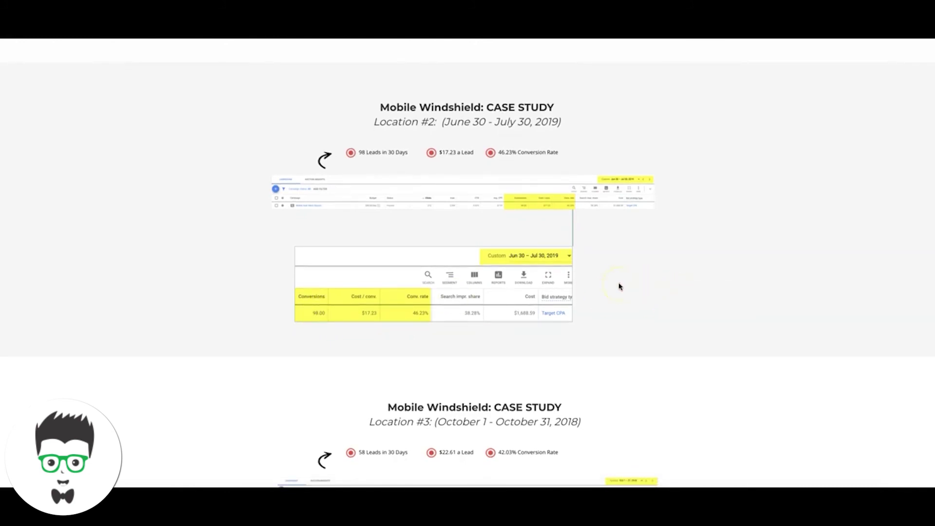
{"action": "scroll", "coordinate": [620, 287], "scroll_direction": "down", "scroll_amount": 5}
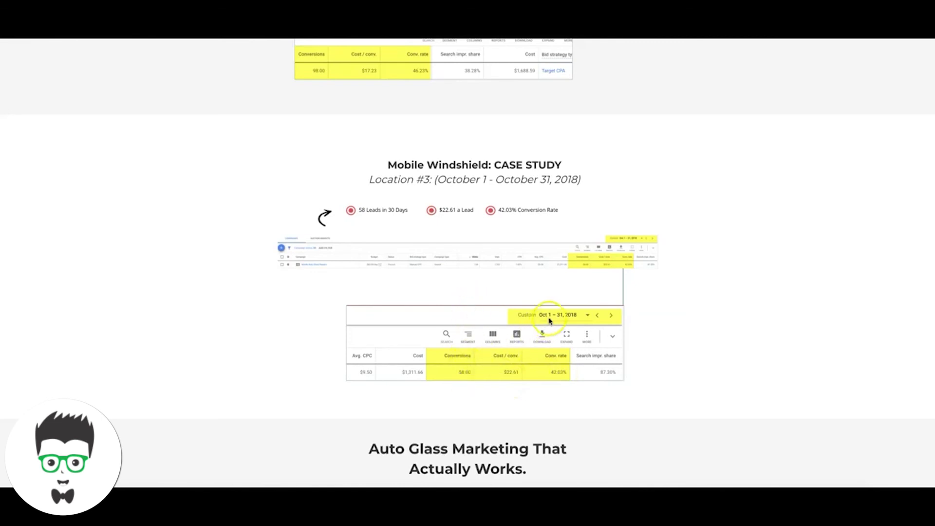
{"action": "scroll", "coordinate": [549, 321], "scroll_direction": "up", "scroll_amount": 15}
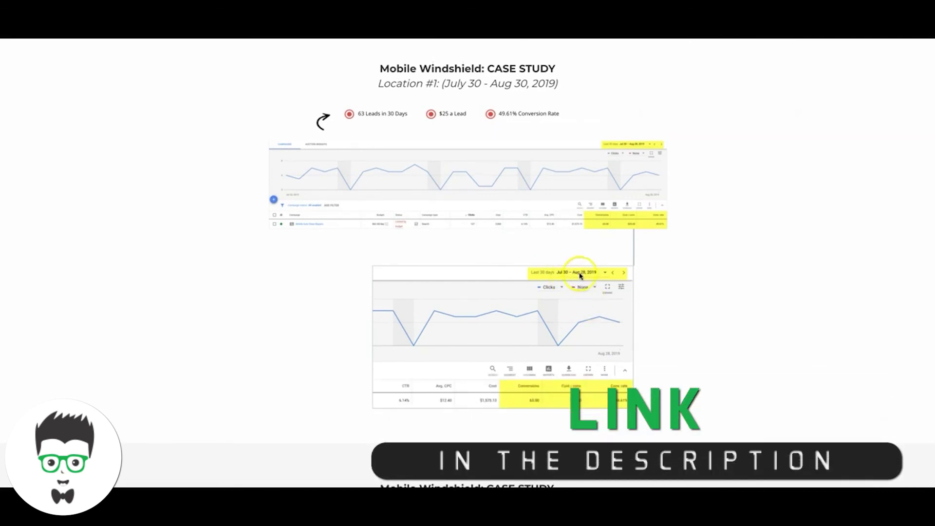
{"action": "scroll", "coordinate": [584, 278], "scroll_direction": "up", "scroll_amount": 2}
{"action": "scroll", "coordinate": [584, 278], "scroll_direction": "down", "scroll_amount": 1}
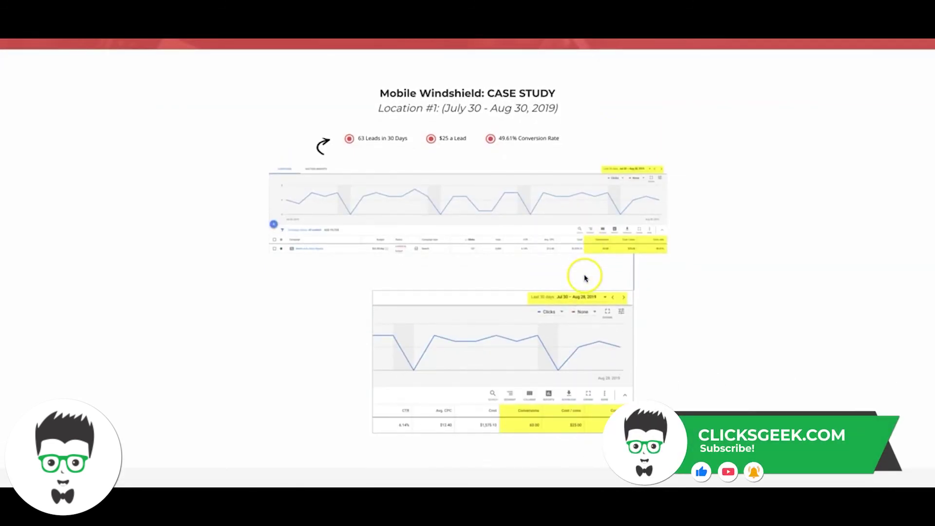
{"action": "scroll", "coordinate": [584, 278], "scroll_direction": "up", "scroll_amount": 1}
{"action": "scroll", "coordinate": [584, 278], "scroll_direction": "down", "scroll_amount": 1}
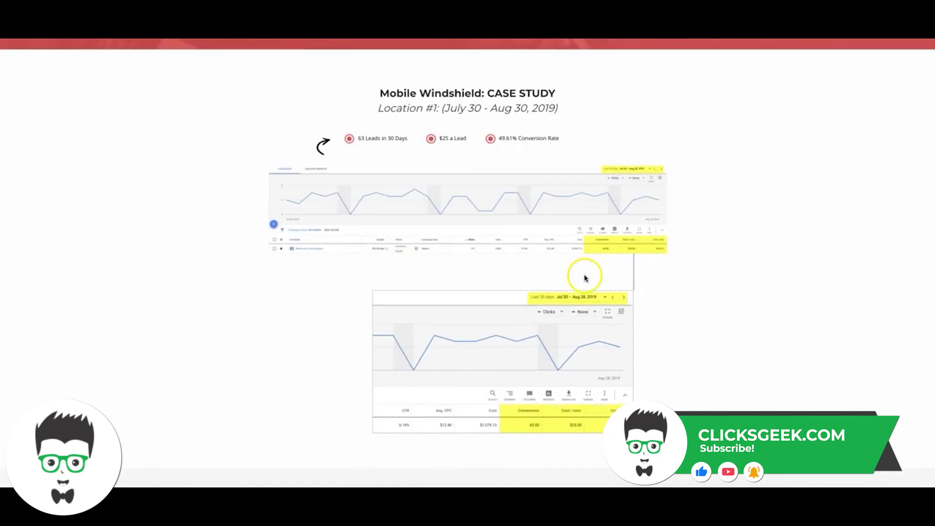